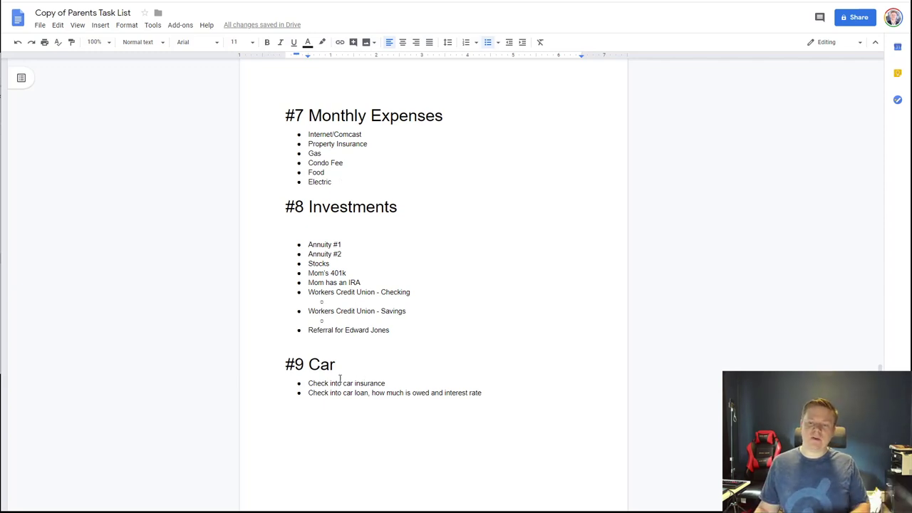
# Add the sub-bullet "xyz" under *Nursing Homes in the #4 Living Situation section.
pyautogui.scroll(10, 342, 376)
pyautogui.scroll(2, 342, 376)
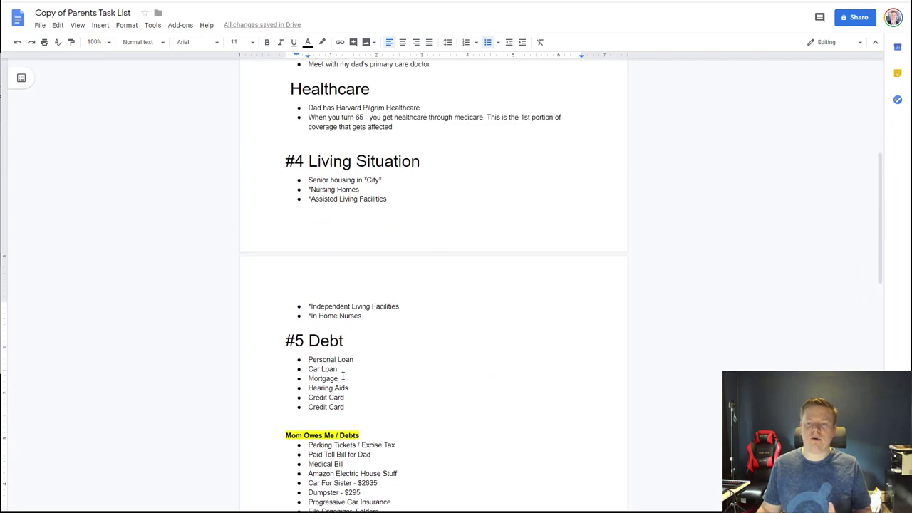
pyautogui.click(367, 191)
pyautogui.press('Return')
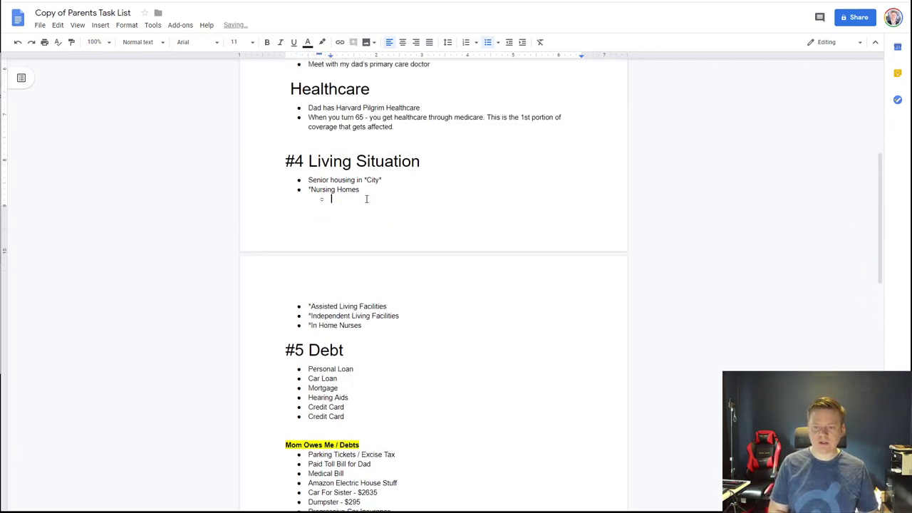
pyautogui.write('xyz')
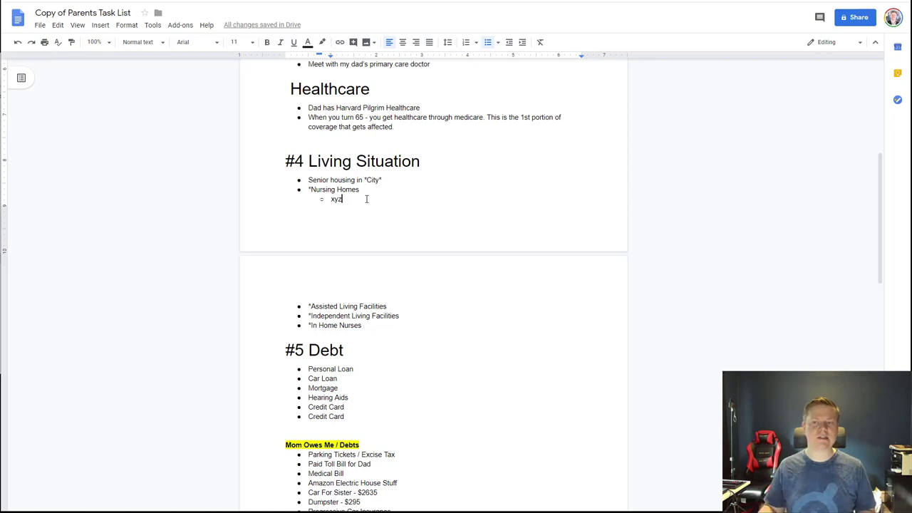
pyautogui.scroll(5, 364, 204)
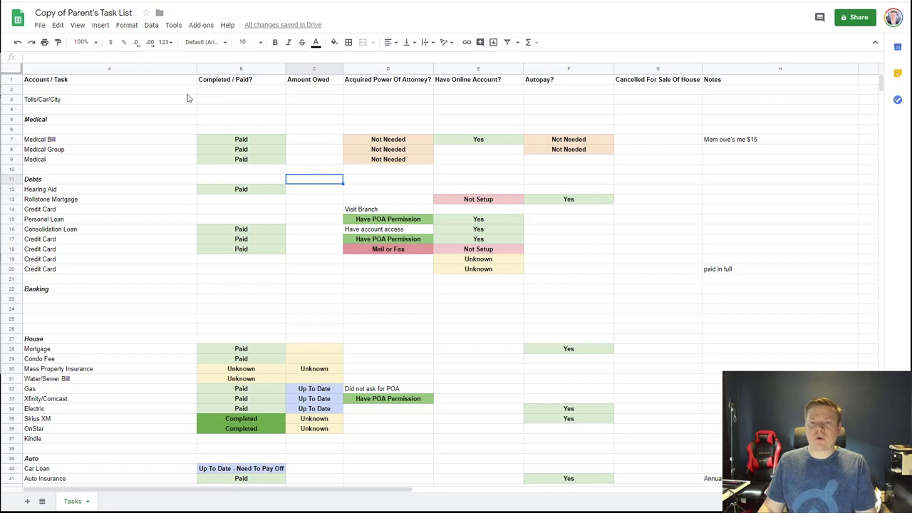
# In the Parent's Task List spreadsheet in Google Sheets, narrow the Account / Task column and review the headings through Acquired Power Of Attorney?
pyautogui.moveTo(196, 68); pyautogui.dragTo(145, 68)
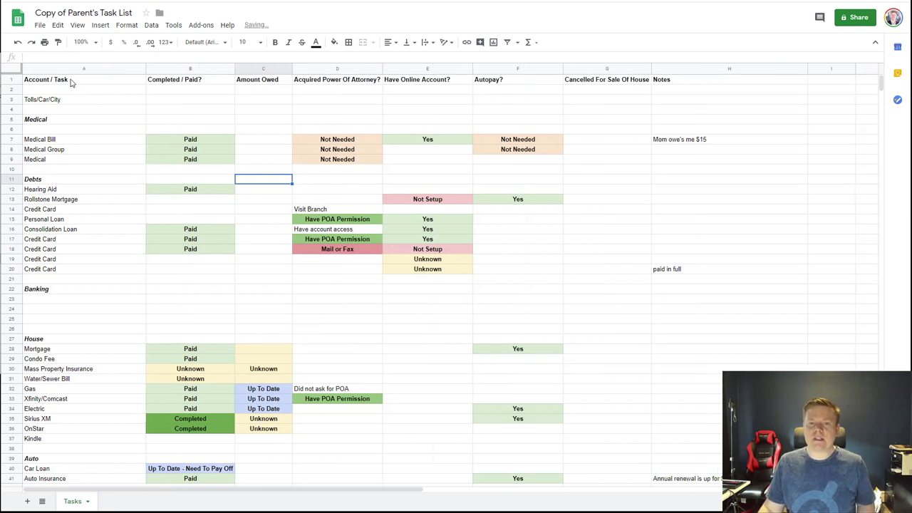
pyautogui.click(71, 84)
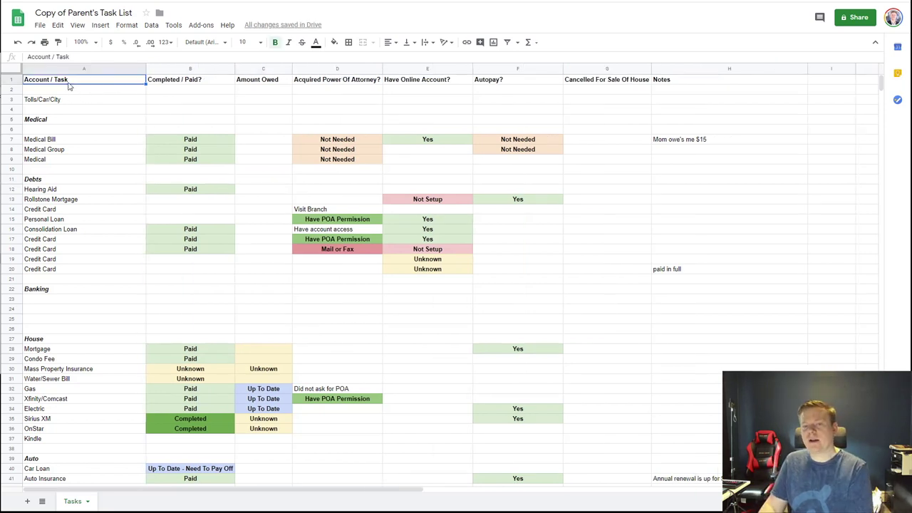
pyautogui.click(166, 83)
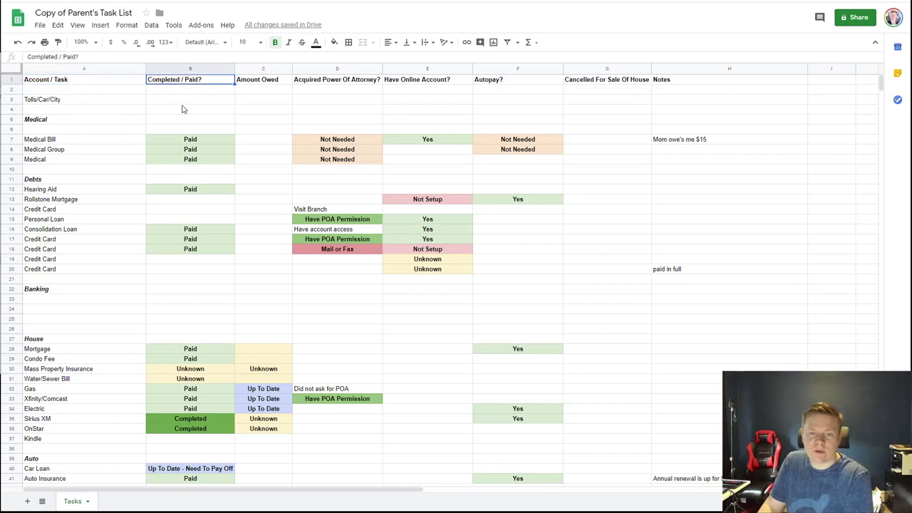
pyautogui.click(257, 82)
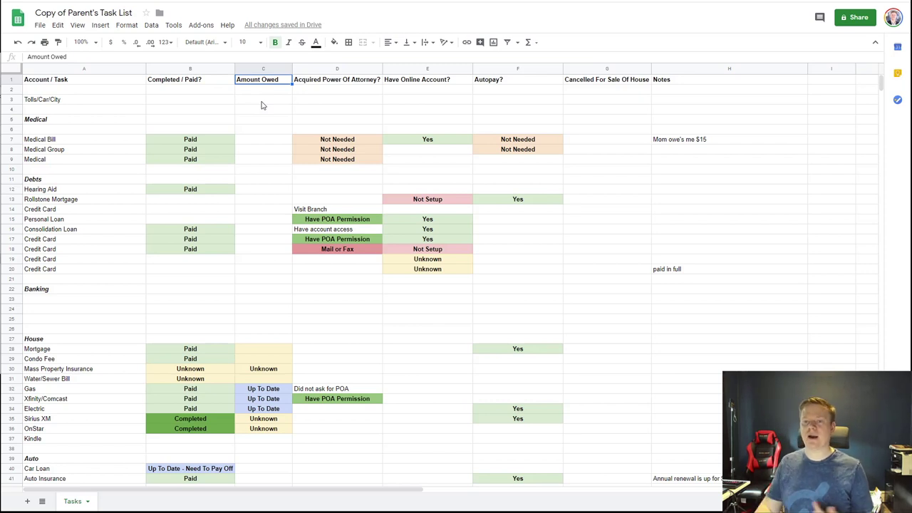
pyautogui.click(335, 87)
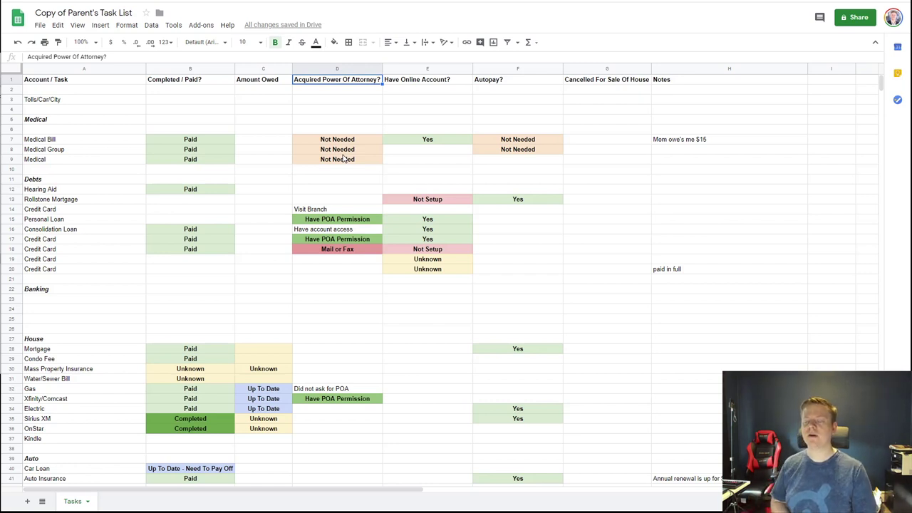
# Examine the online account, autopay, sale-of-house cancellation and notes columns for the first medical rows.
pyautogui.click(423, 143)
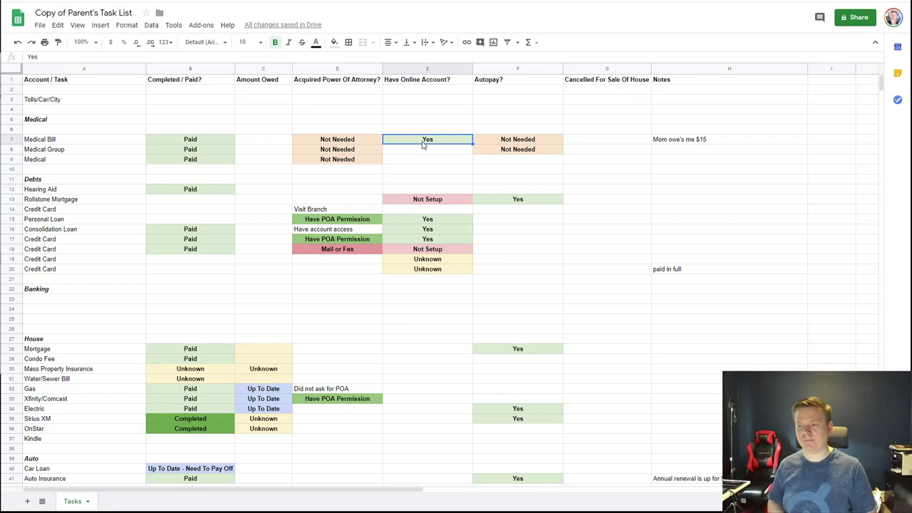
pyautogui.click(501, 141)
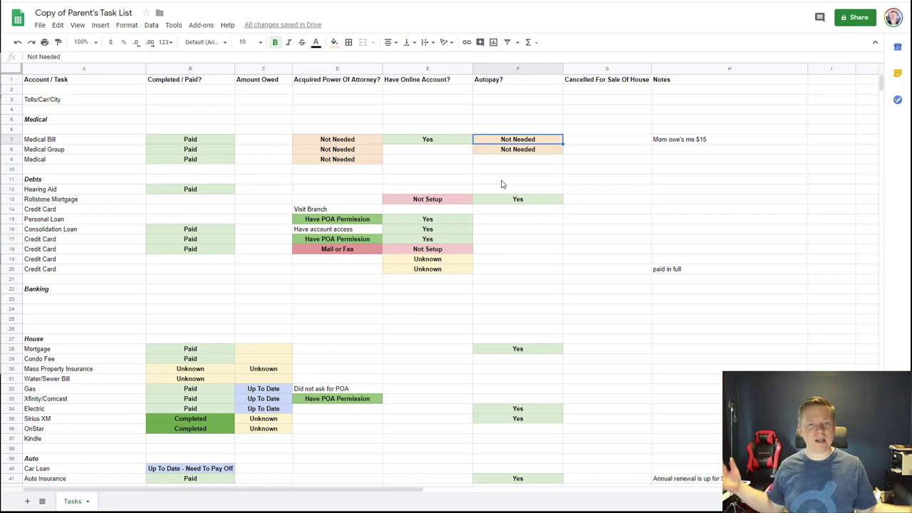
pyautogui.click(525, 153)
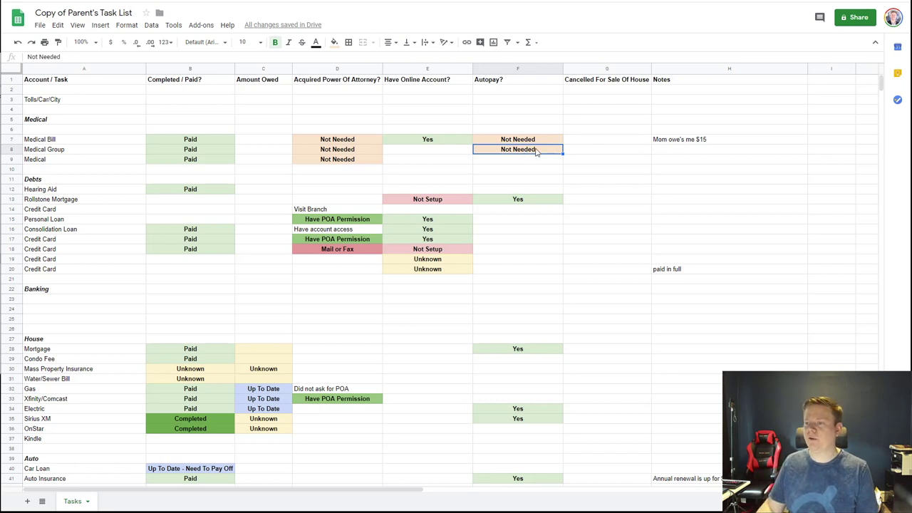
pyautogui.click(570, 148)
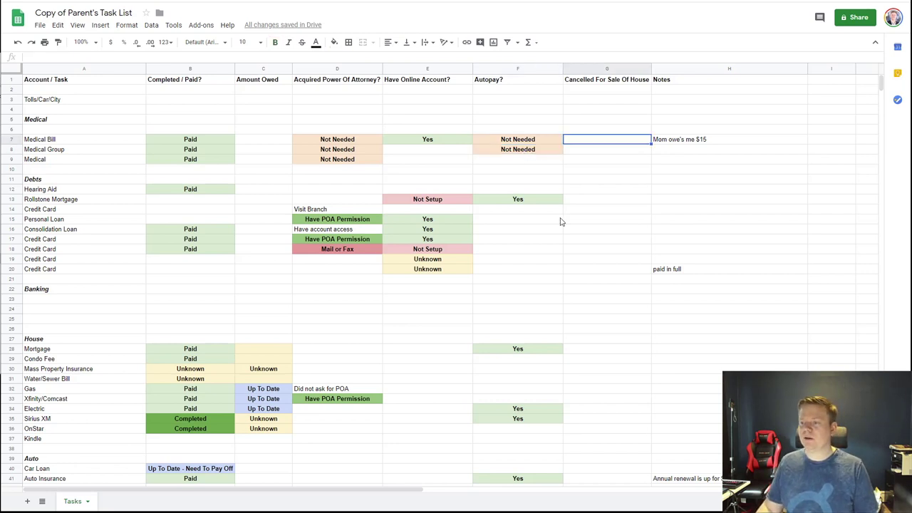
pyautogui.click(695, 150)
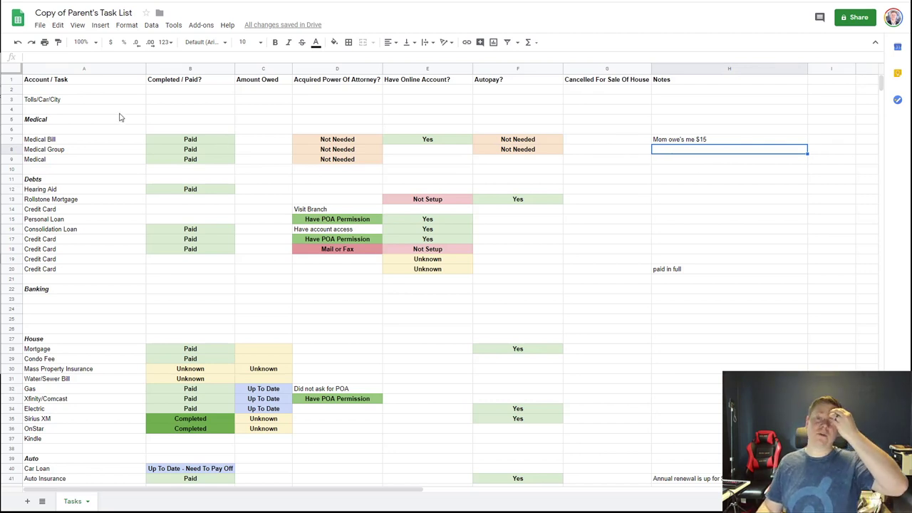
# Review the Tolls/Car/City entry and the Medical Bill, Medical Group and Medical accounts.
pyautogui.click(86, 99)
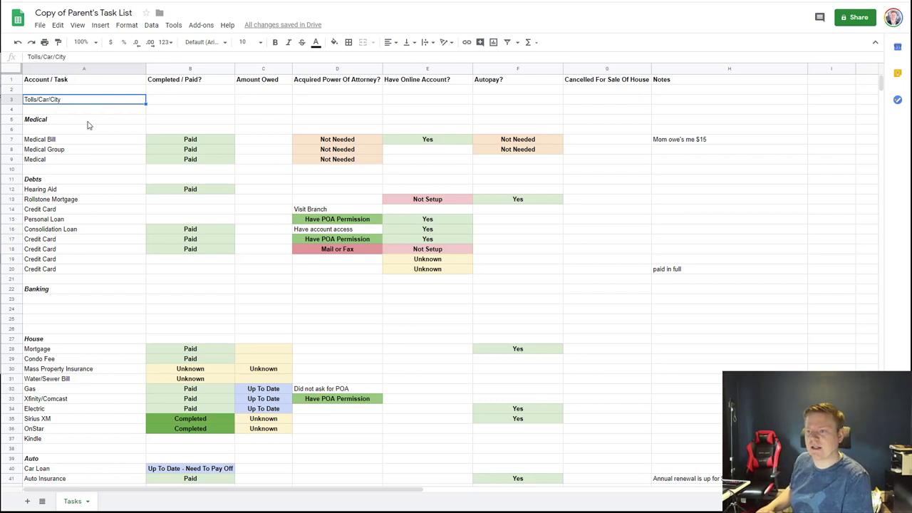
pyautogui.click(74, 140)
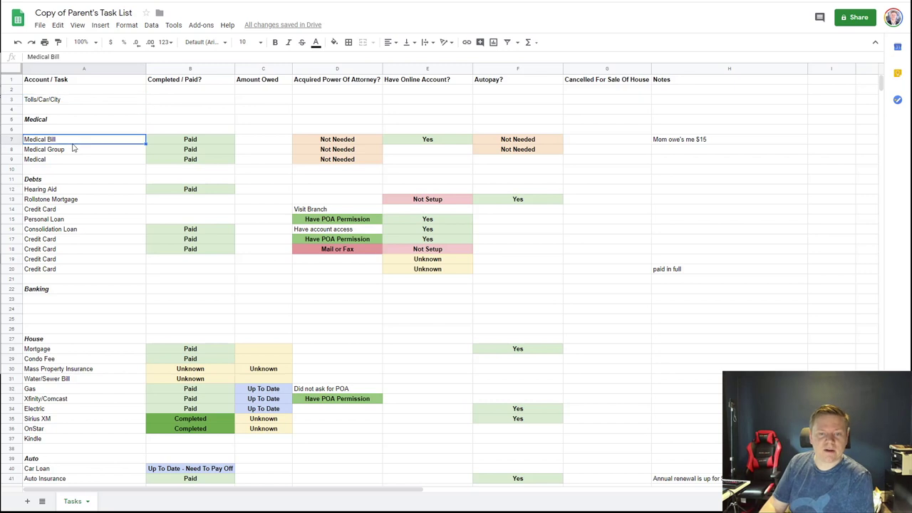
pyautogui.click(73, 150)
pyautogui.click(72, 161)
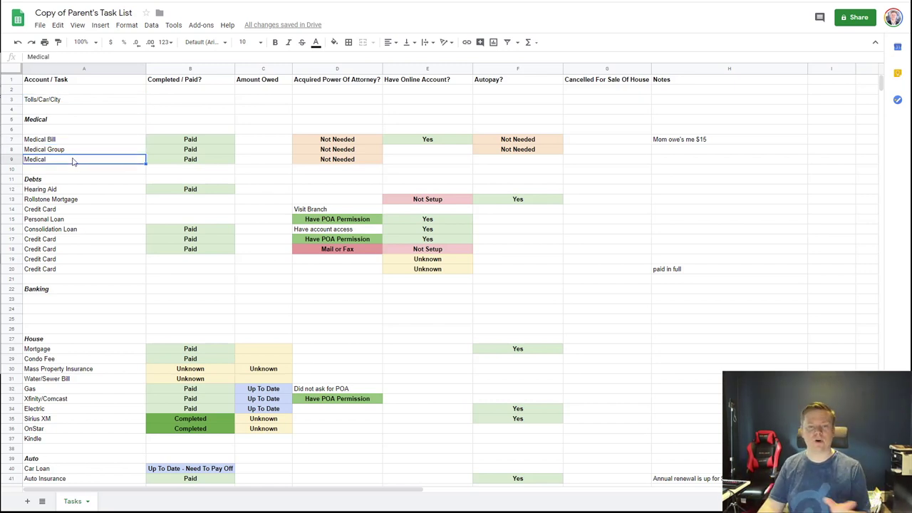
pyautogui.click(75, 140)
pyautogui.click(70, 152)
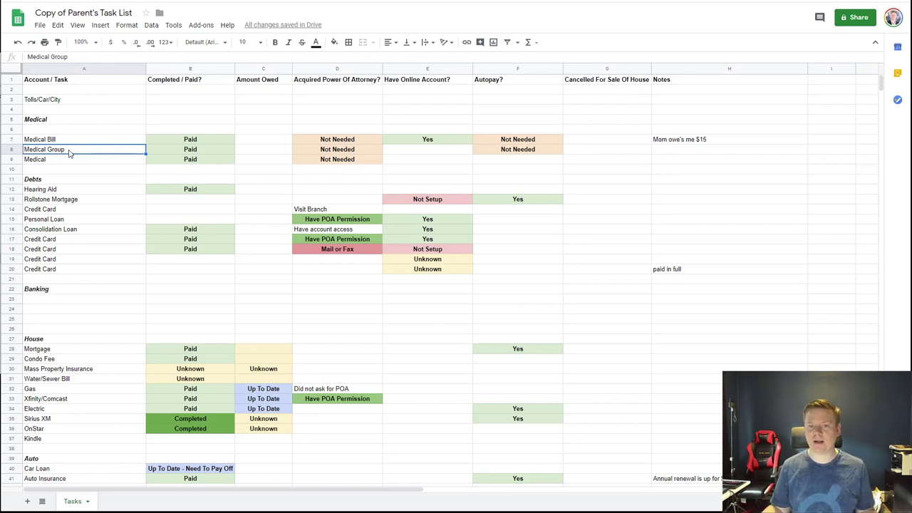
pyautogui.click(73, 142)
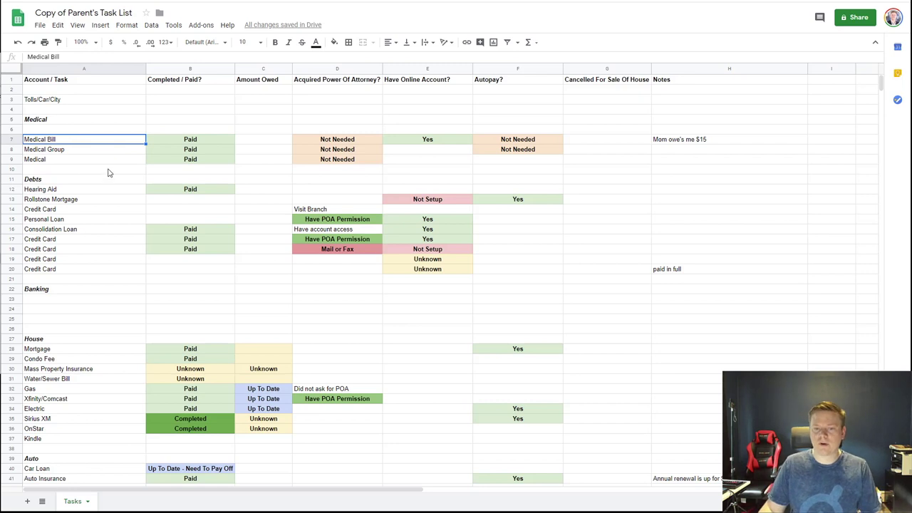
# Review the Debts accounts from Hearing Aid through the credit cards and their Completed / Paid? statuses.
pyautogui.scroll(-2, 108, 171)
pyautogui.click(77, 141)
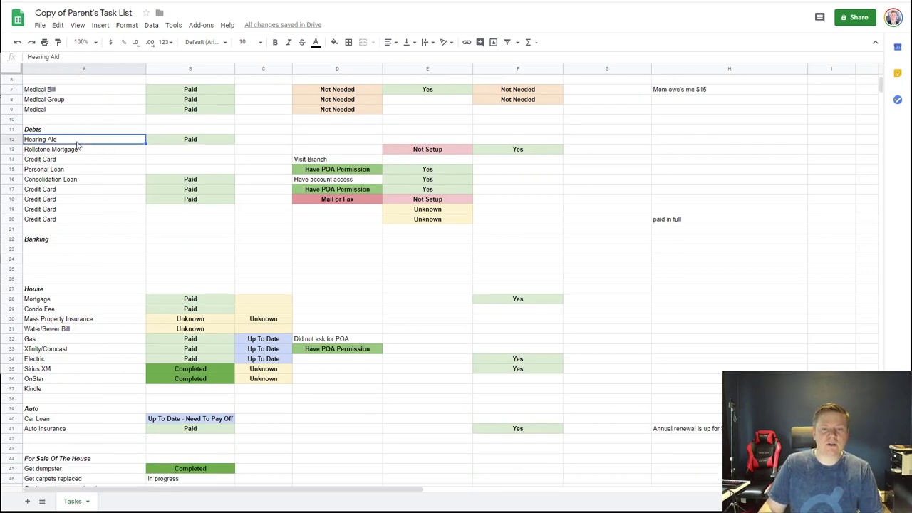
pyautogui.press('Down')
pyautogui.press('Down')
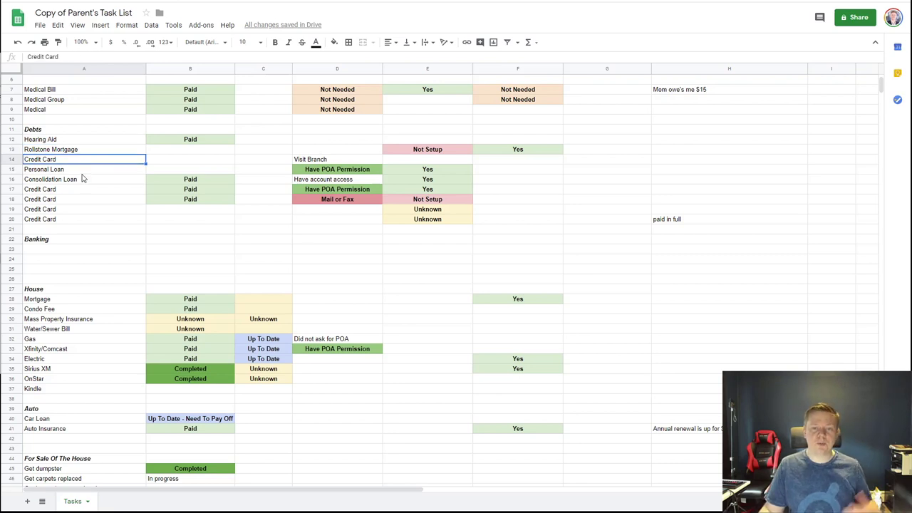
pyautogui.click(84, 181)
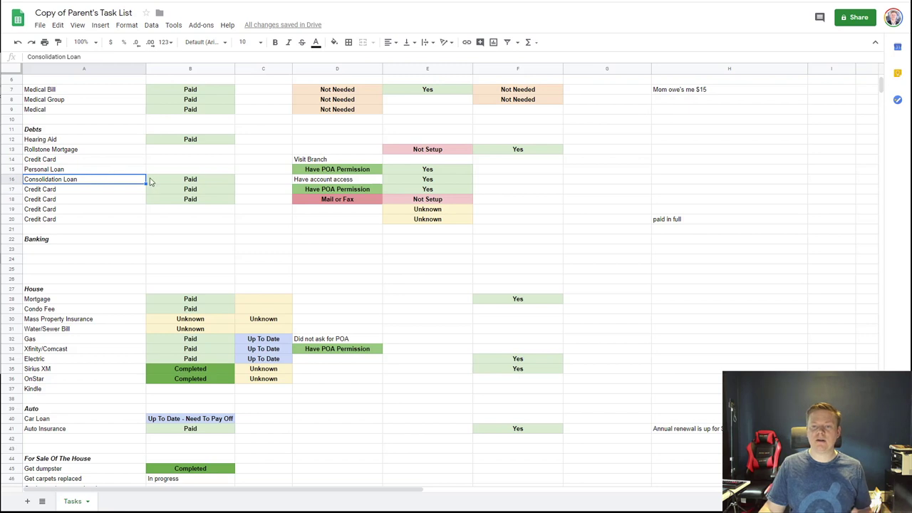
pyautogui.click(156, 181)
pyautogui.press('Down')
pyautogui.press('Down')
# Examine the power of attorney and online account statuses for the loans and credit cards under Debts.
pyautogui.click(319, 171)
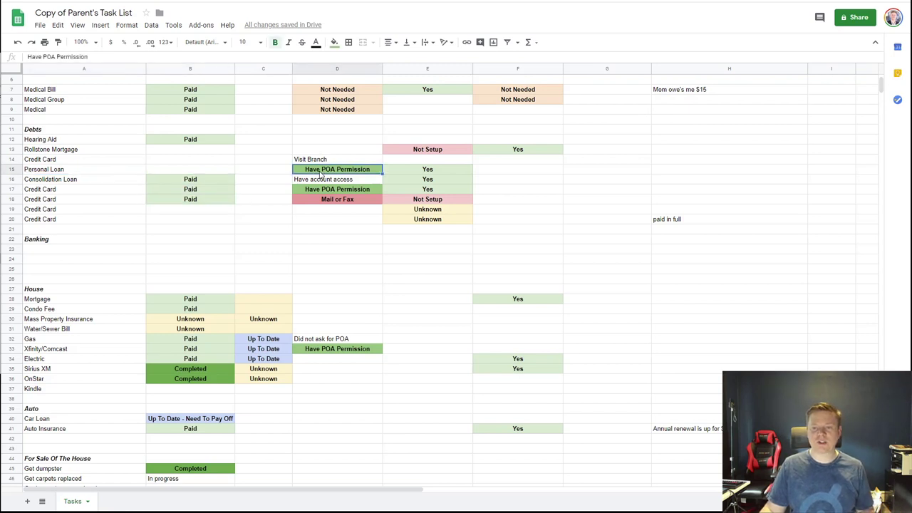
pyautogui.click(325, 189)
pyautogui.click(327, 201)
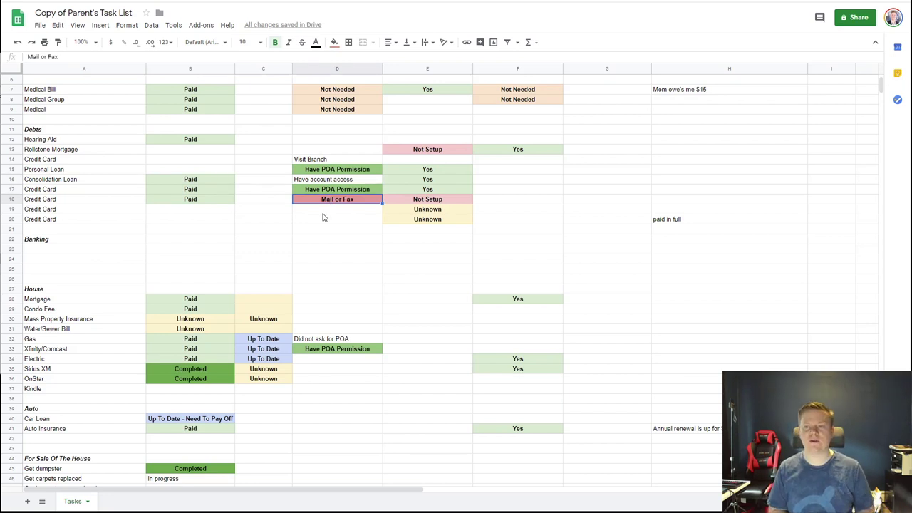
pyautogui.click(426, 188)
pyautogui.click(427, 180)
pyautogui.click(434, 190)
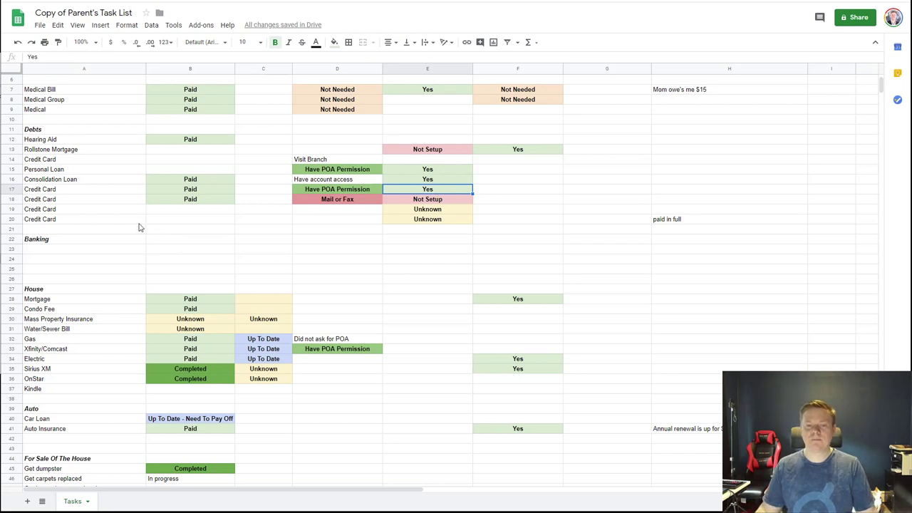
# Look over the rows of the Banking section in the Account / Task column.
pyautogui.scroll(-2, 143, 227)
pyautogui.click(82, 203)
pyautogui.press('Down')
pyautogui.press('Down')
pyautogui.press('Up')
pyautogui.press('Up')
pyautogui.press('Up')
pyautogui.press('Down')
pyautogui.press('Down')
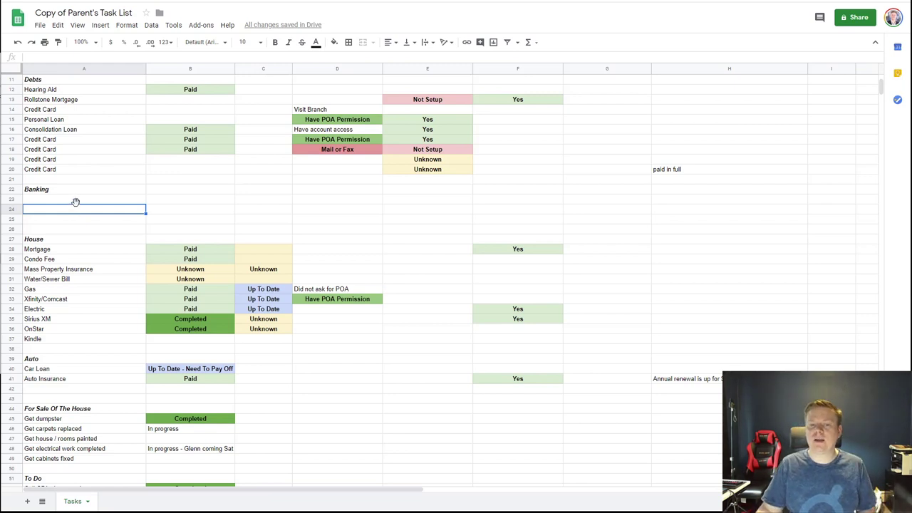
# Review the House section's accounts, including Condo Fee, Sirius XM, OnStar and Kindle.
pyautogui.scroll(-4, 75, 202)
pyautogui.click(63, 159)
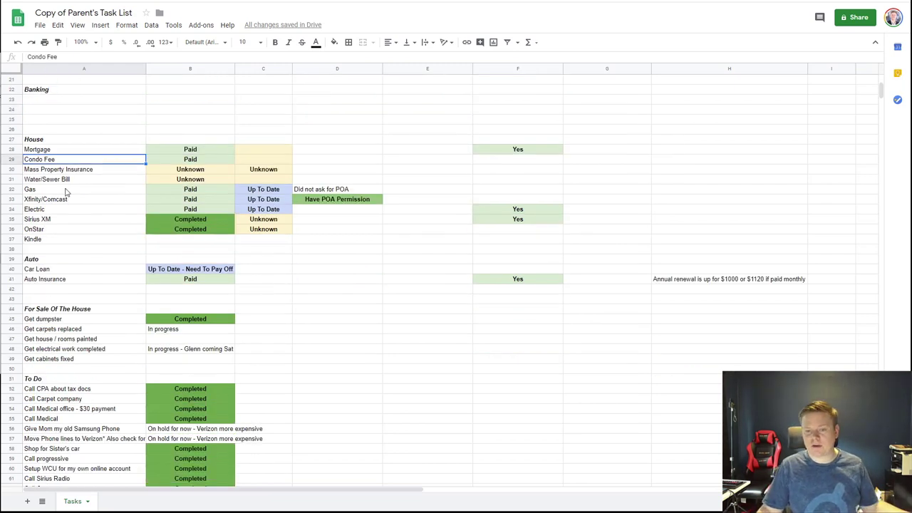
pyautogui.click(59, 220)
pyautogui.click(56, 231)
pyautogui.click(56, 240)
pyautogui.click(56, 221)
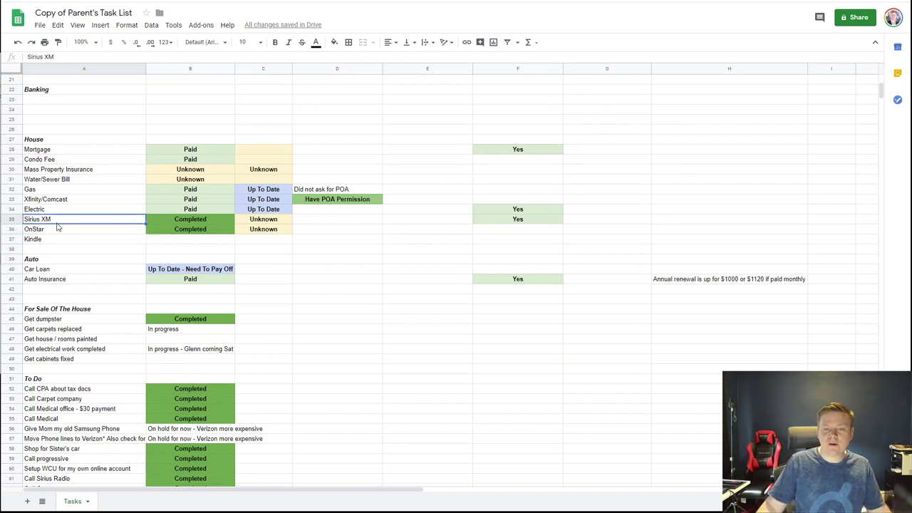
pyautogui.click(58, 231)
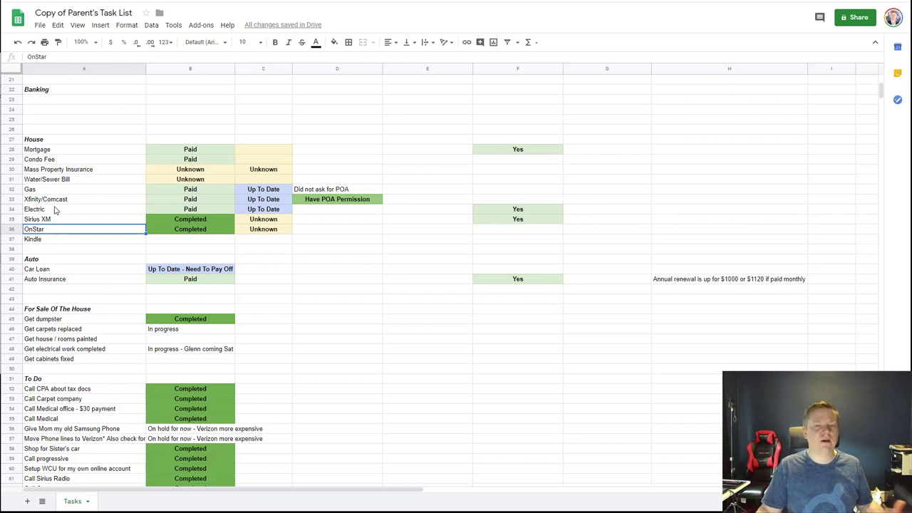
# Review the Auto section's Car Loan and Auto Insurance rows, including the insurance renewal note.
pyautogui.scroll(-3, 64, 214)
pyautogui.click(61, 172)
pyautogui.click(62, 180)
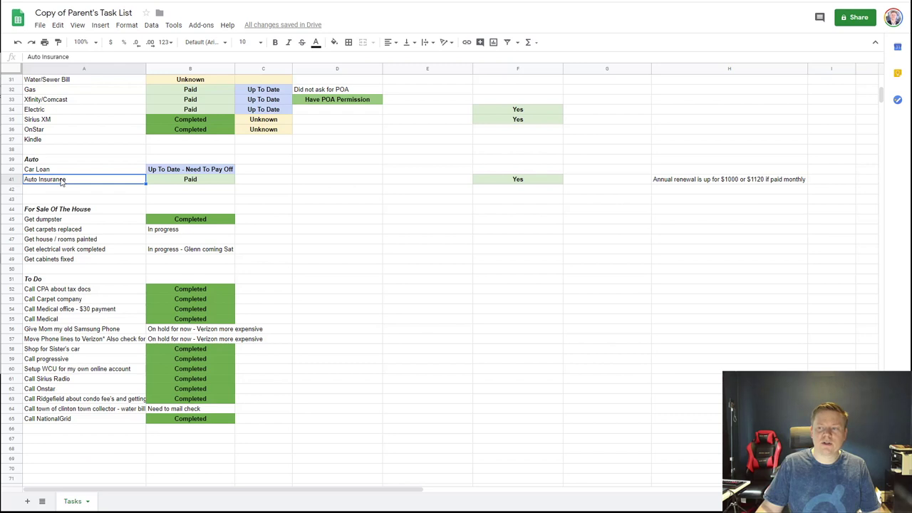
pyautogui.click(678, 182)
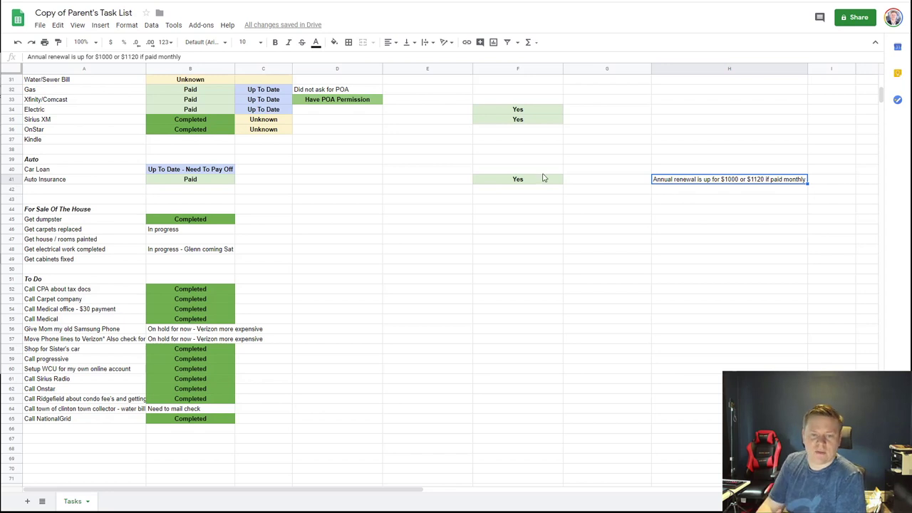
# Review the tasks under For Sale Of The House and the first To Do task about calling the CPA.
pyautogui.click(69, 221)
pyautogui.click(64, 228)
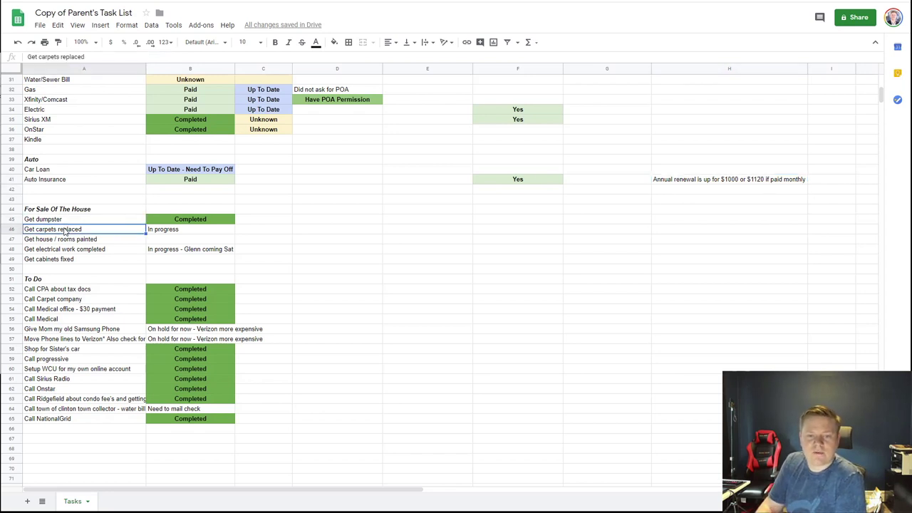
pyautogui.click(74, 222)
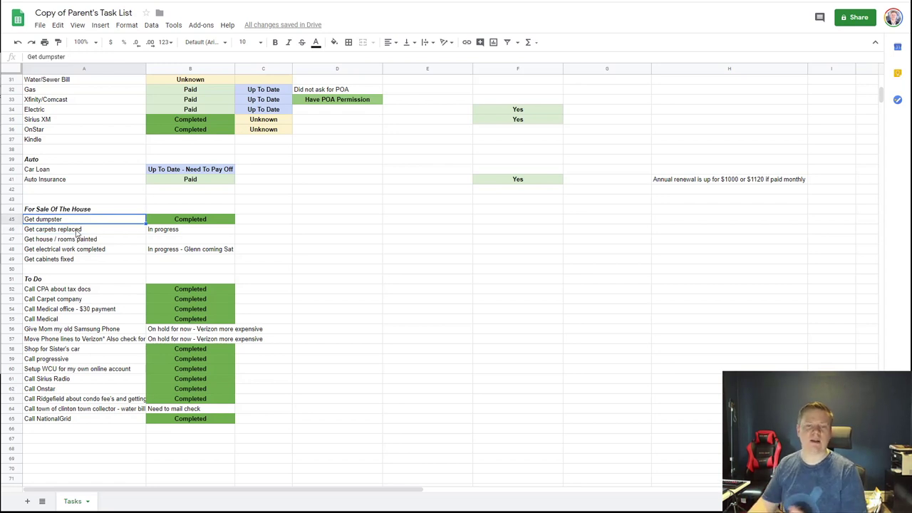
pyautogui.click(71, 260)
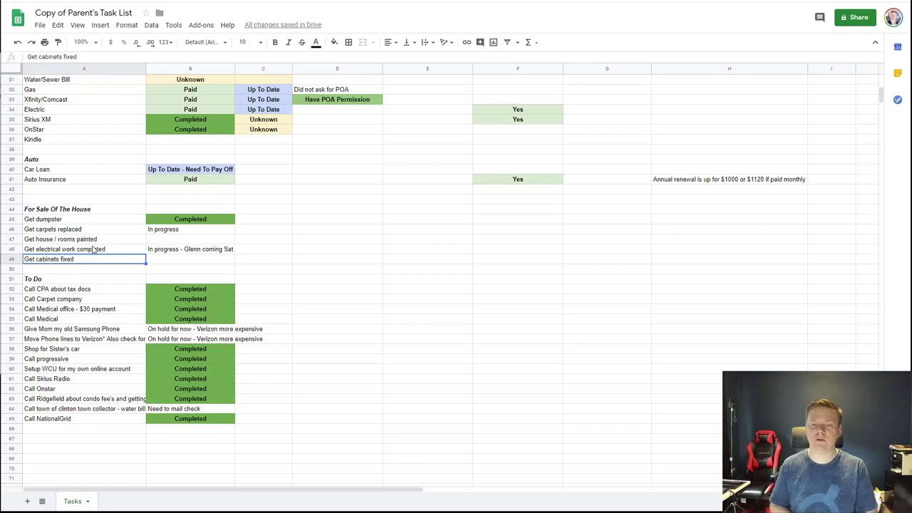
pyautogui.click(72, 291)
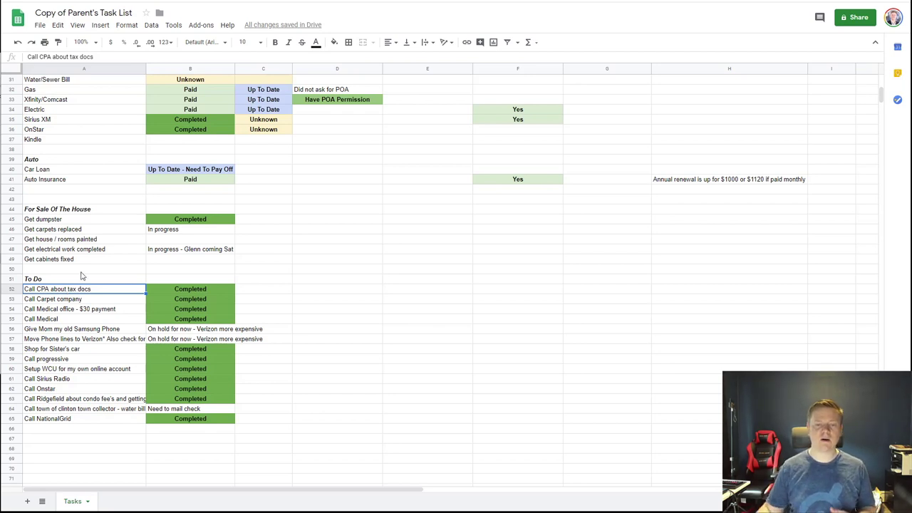
# Review the remaining To Do tasks, from calling the carpet company through the phone, car and condo fee items to calling NationalGrid.
pyautogui.click(71, 297)
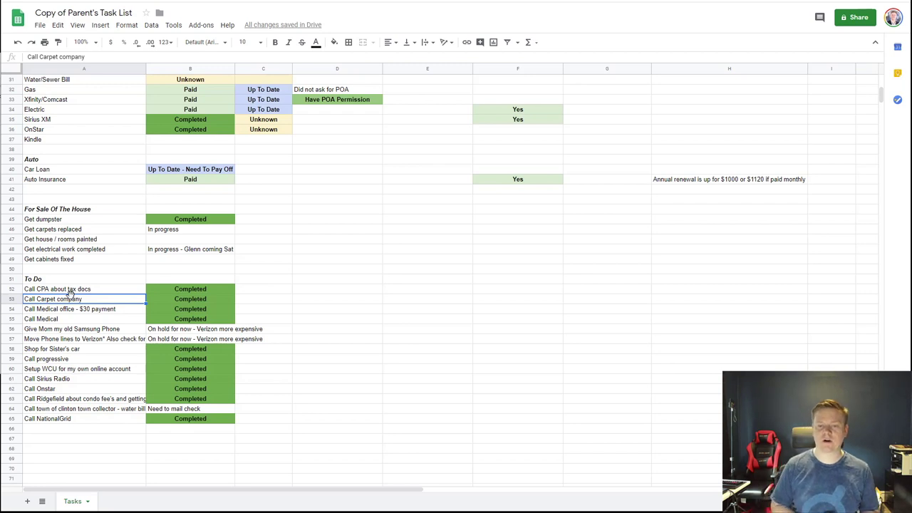
pyautogui.click(66, 328)
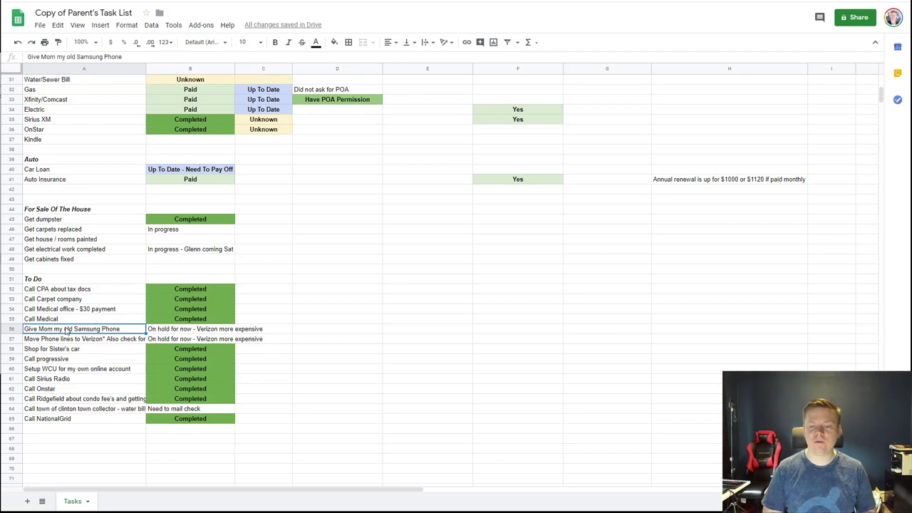
pyautogui.click(59, 361)
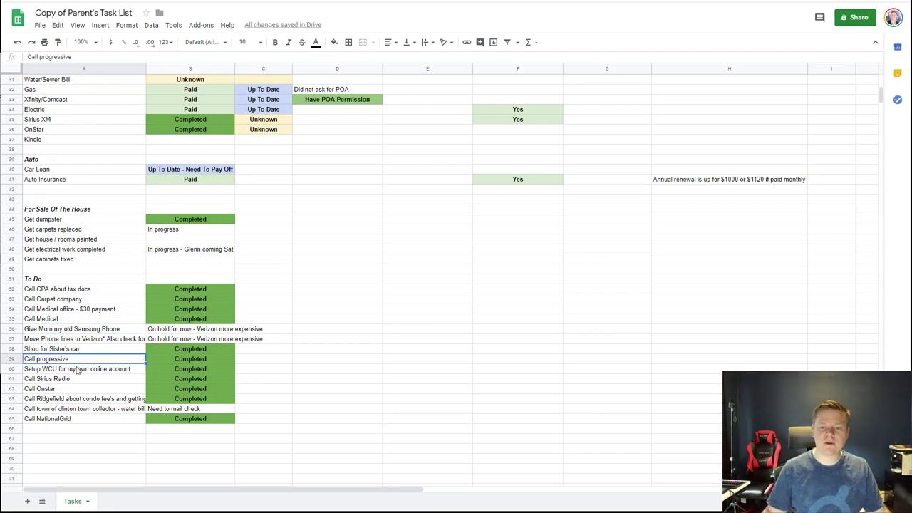
pyautogui.click(72, 349)
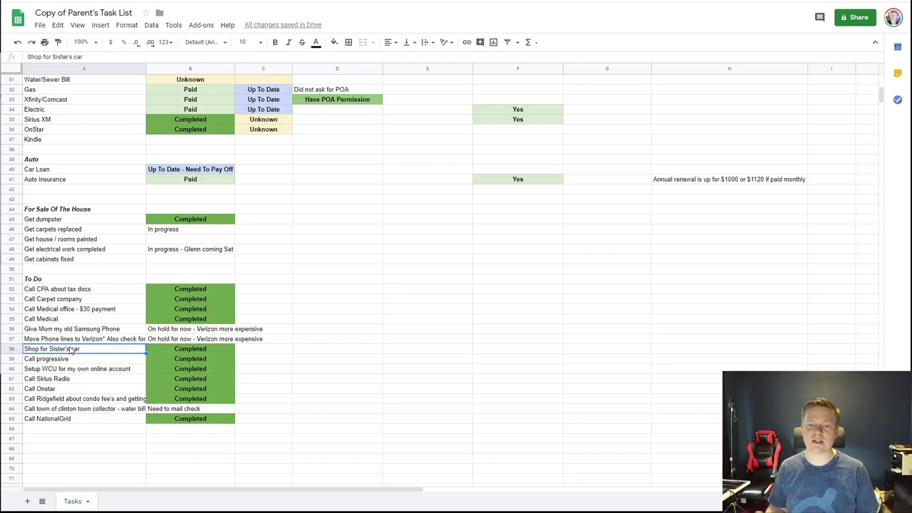
pyautogui.click(65, 400)
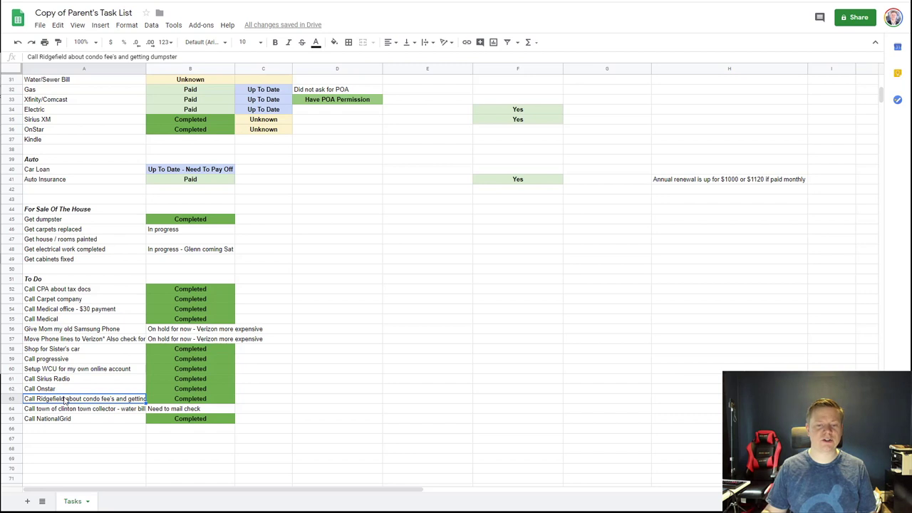
pyautogui.click(76, 419)
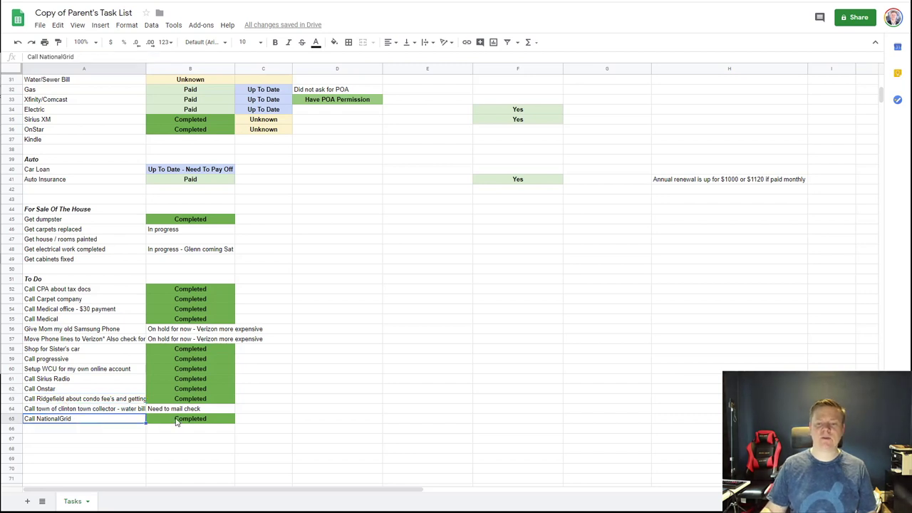
# Check the completion statuses of the To Do tasks, going from Call NationalGrid back up to Call CPA about tax docs.
pyautogui.click(175, 422)
pyautogui.click(182, 400)
pyautogui.click(183, 379)
pyautogui.click(183, 369)
pyautogui.click(184, 309)
pyautogui.click(185, 299)
pyautogui.click(184, 290)
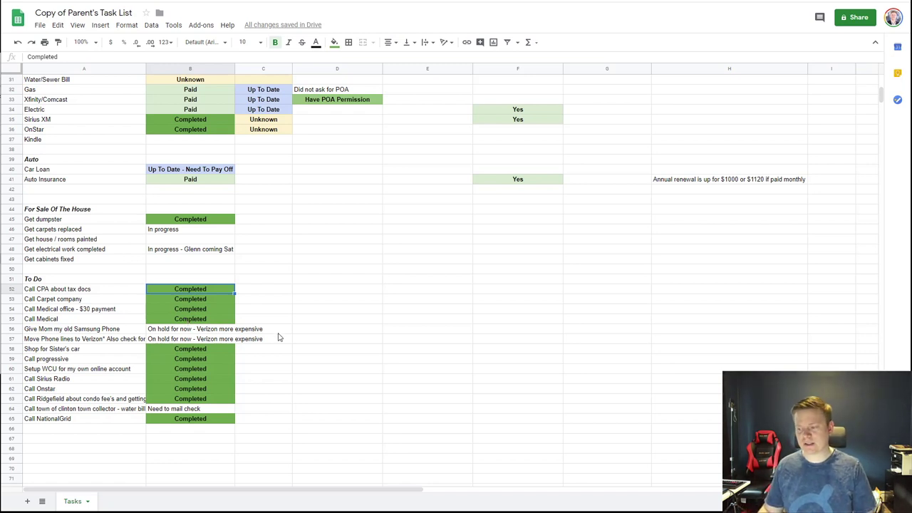
# Look up the file command for making a copy of the task list spreadsheet, without running it.
pyautogui.scroll(10, 282, 333)
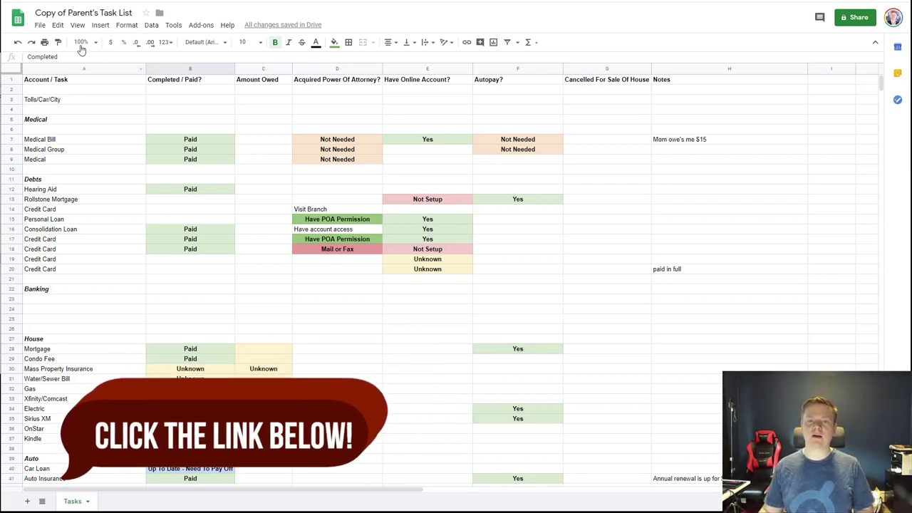
pyautogui.click(40, 26)
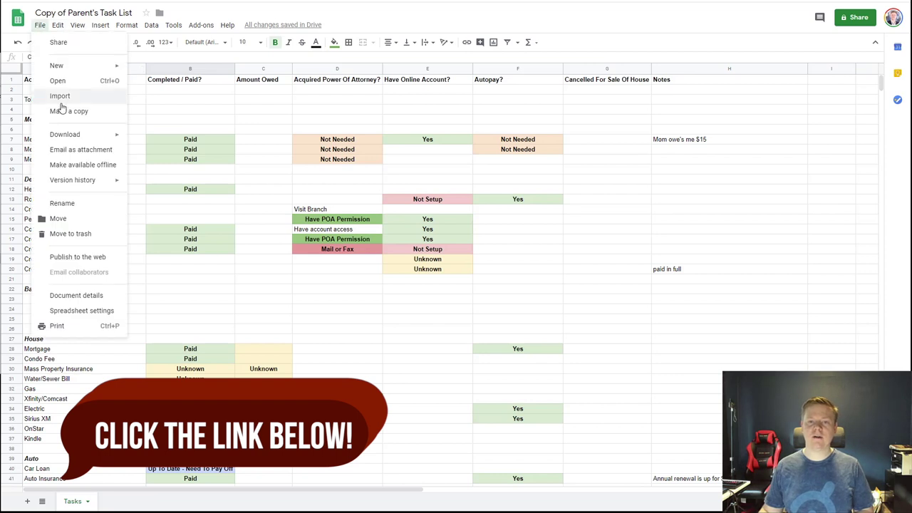
pyautogui.click(43, 27)
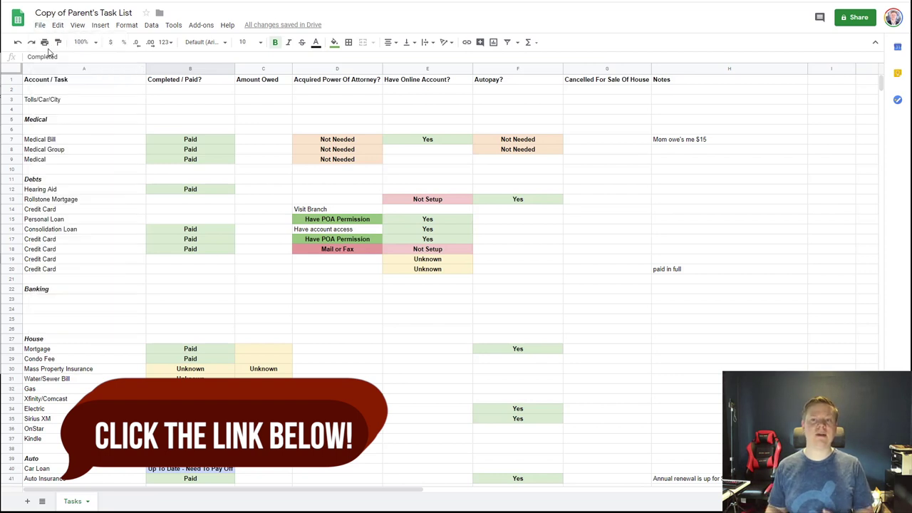